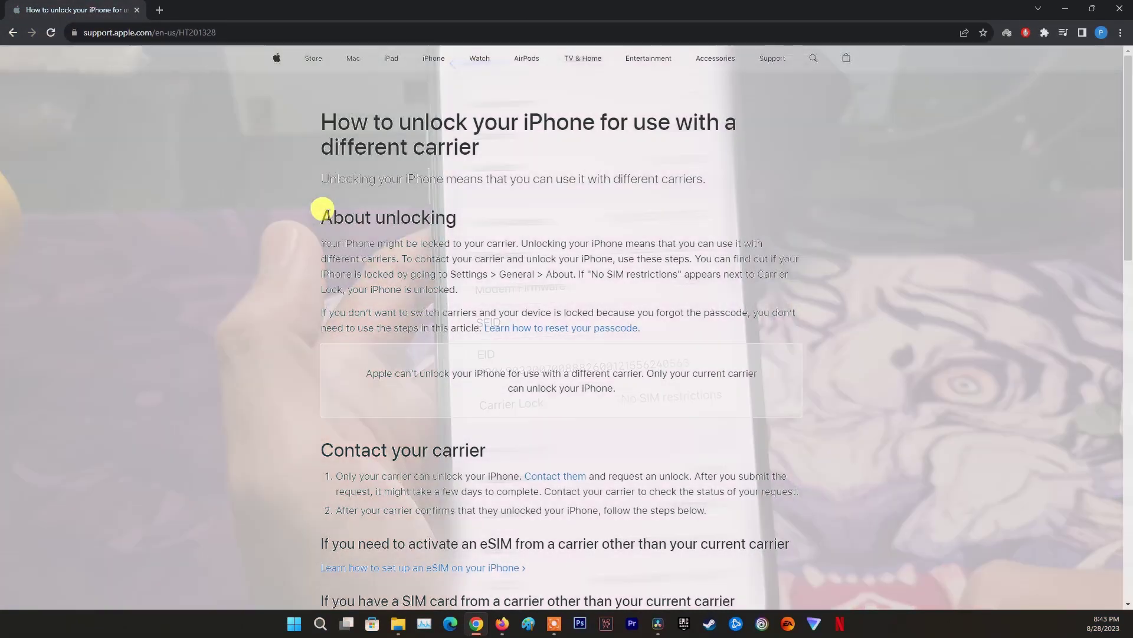
# Highlight the About unlocking and Contact your carrier sections of the unlock article, then clear the selection.
pyautogui.moveTo(320, 217); pyautogui.dragTo(378, 222)
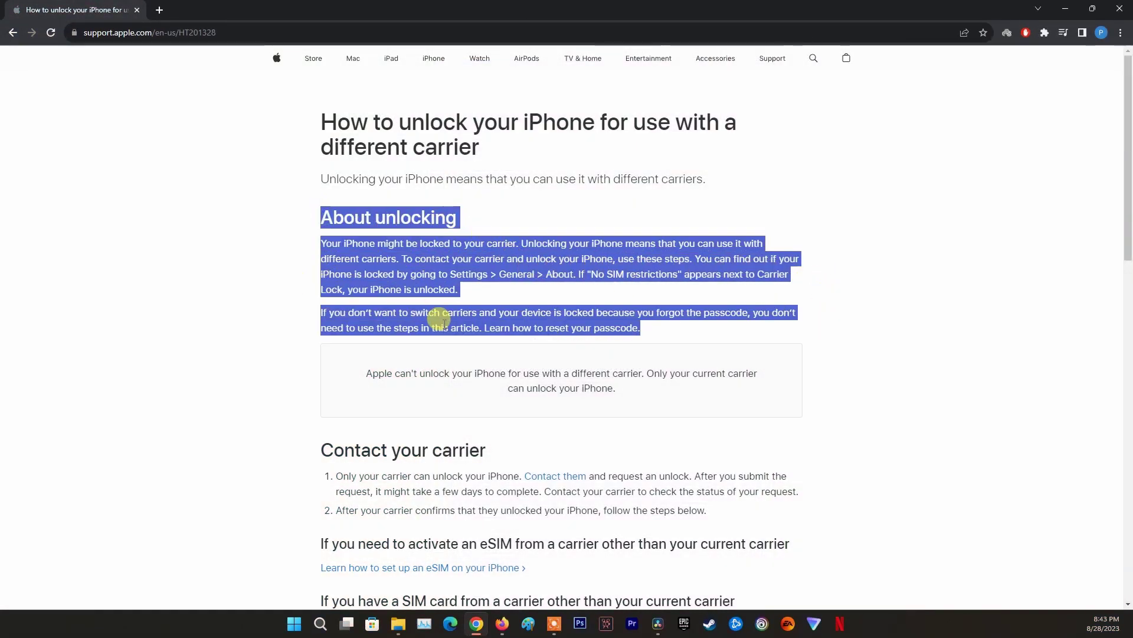
pyautogui.scroll(-2, 439, 319)
pyautogui.moveTo(316, 327); pyautogui.dragTo(559, 387)
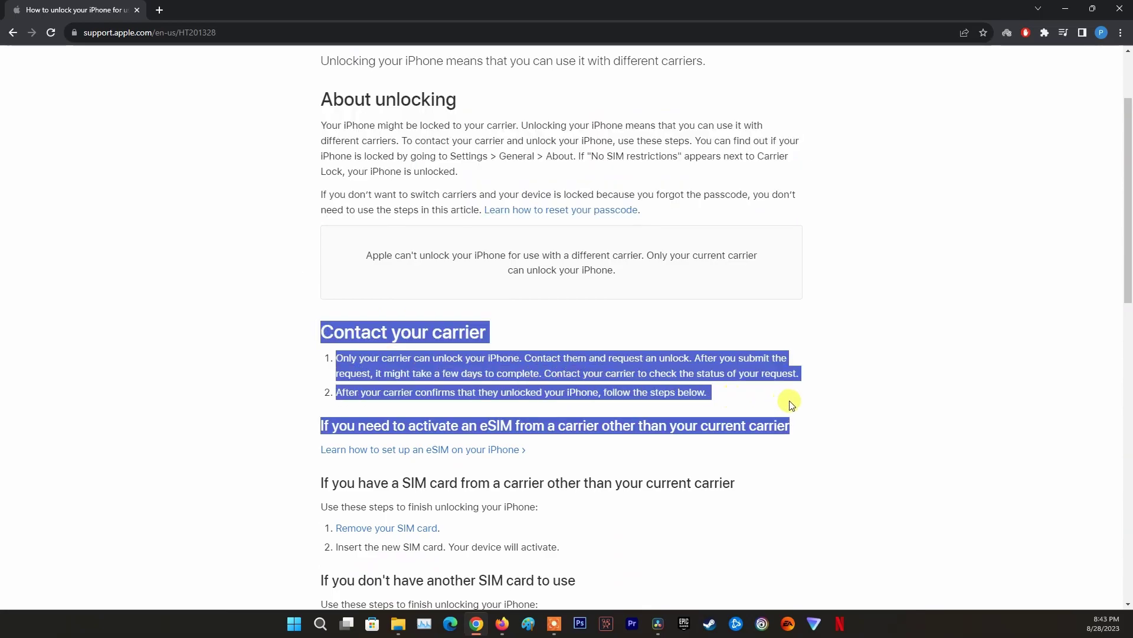
pyautogui.scroll(-3, 679, 372)
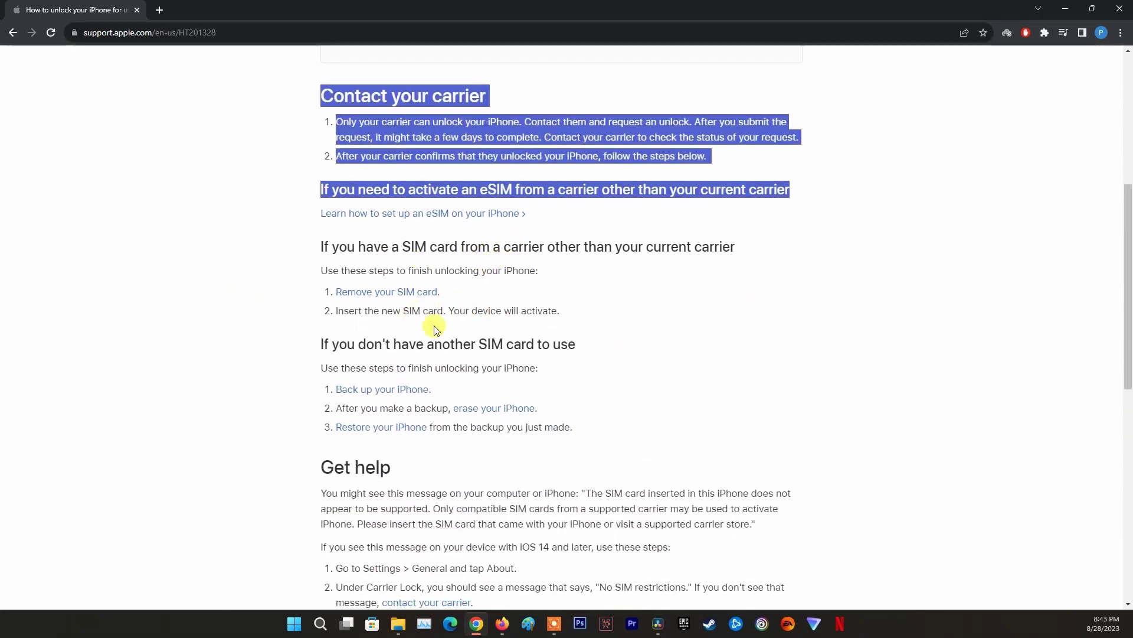
pyautogui.click(713, 390)
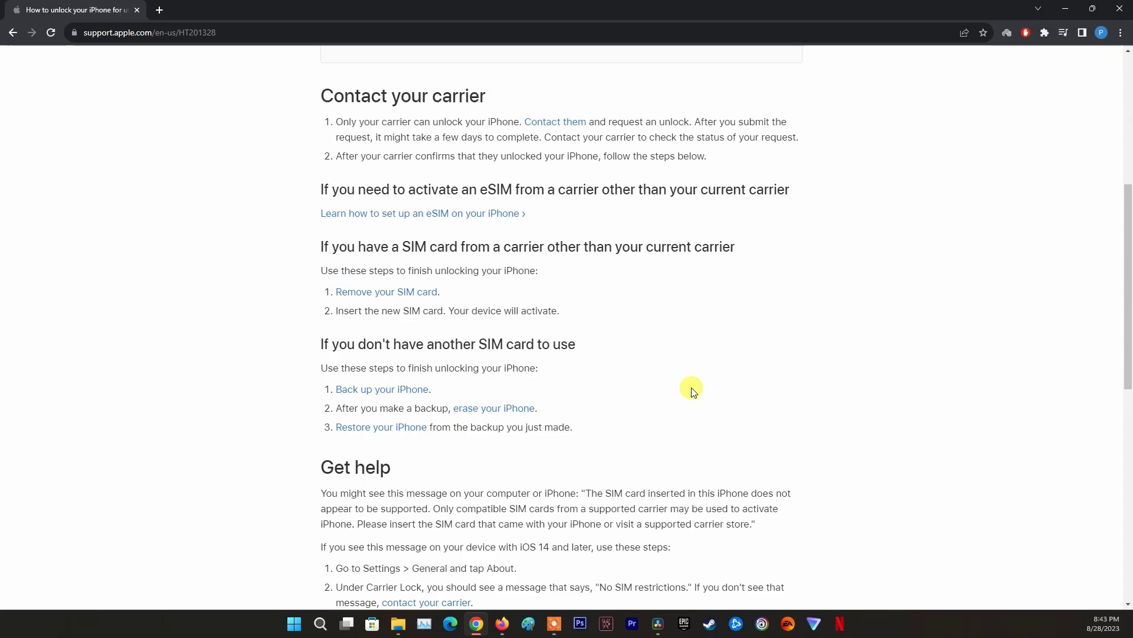
pyautogui.scroll(-1, 692, 389)
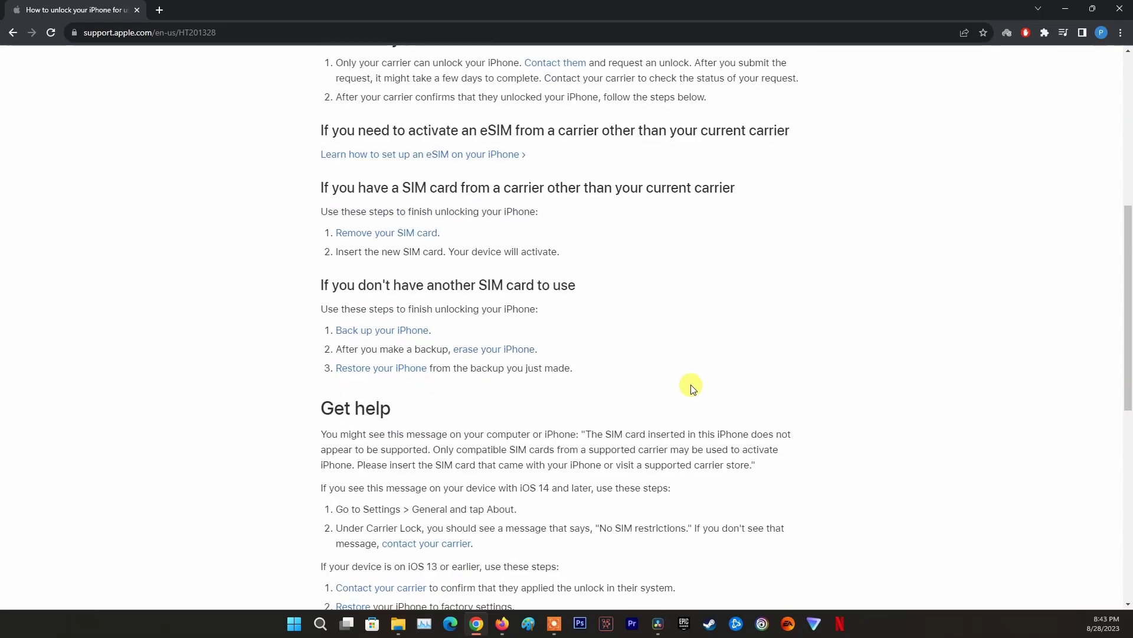
pyautogui.scroll(-1, 691, 389)
pyautogui.scroll(-1, 692, 388)
pyautogui.scroll(-1, 692, 389)
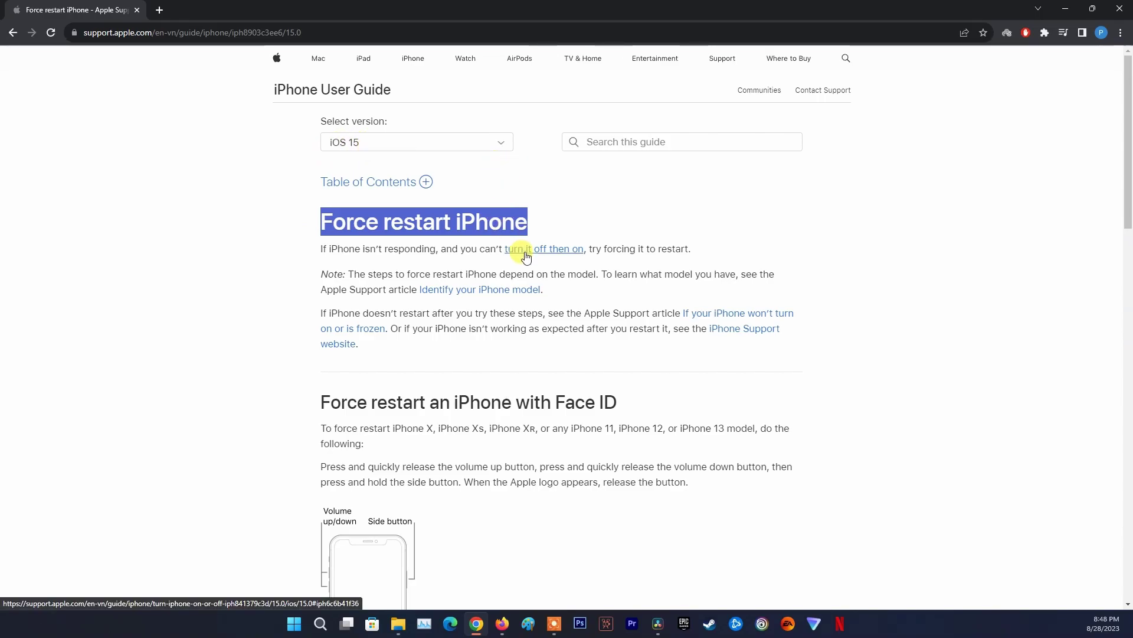
pyautogui.scroll(-1, 523, 254)
pyautogui.scroll(-2, 519, 250)
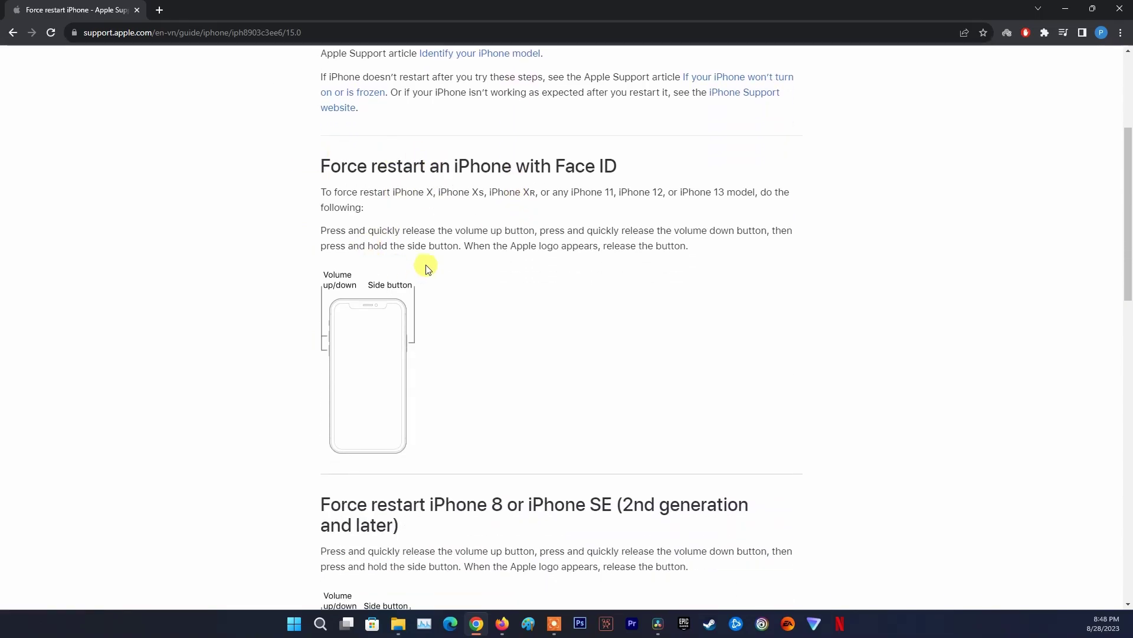
pyautogui.scroll(-1, 426, 268)
pyautogui.scroll(-2, 484, 310)
pyautogui.scroll(-1, 381, 322)
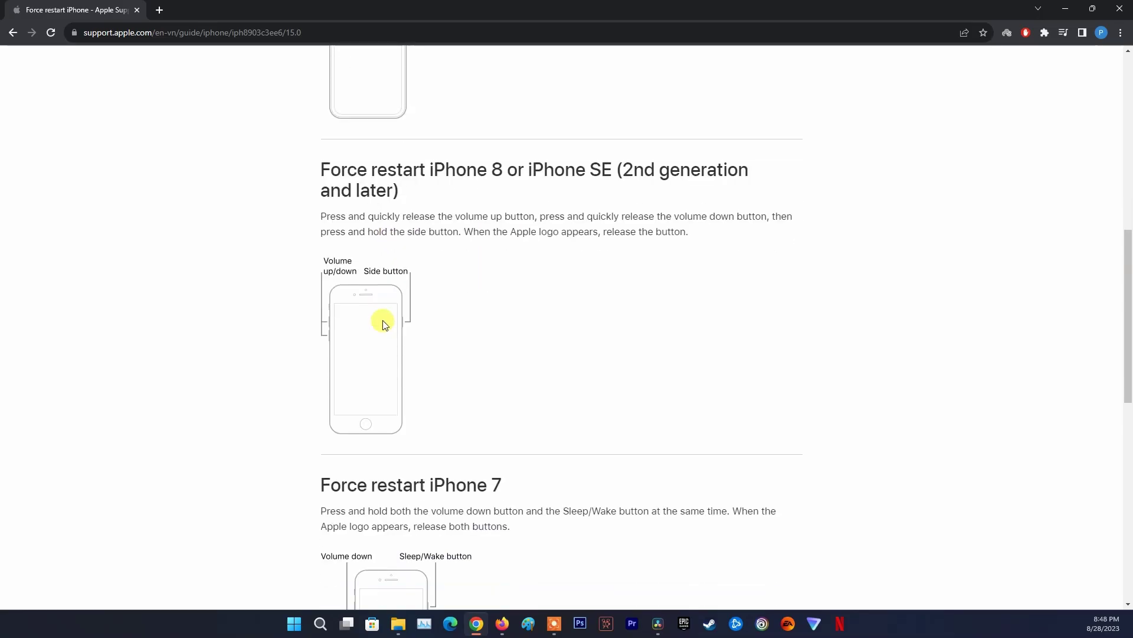
pyautogui.scroll(-1, 325, 364)
pyautogui.scroll(-3, 518, 399)
pyautogui.scroll(-1, 458, 375)
pyautogui.scroll(-2, 549, 318)
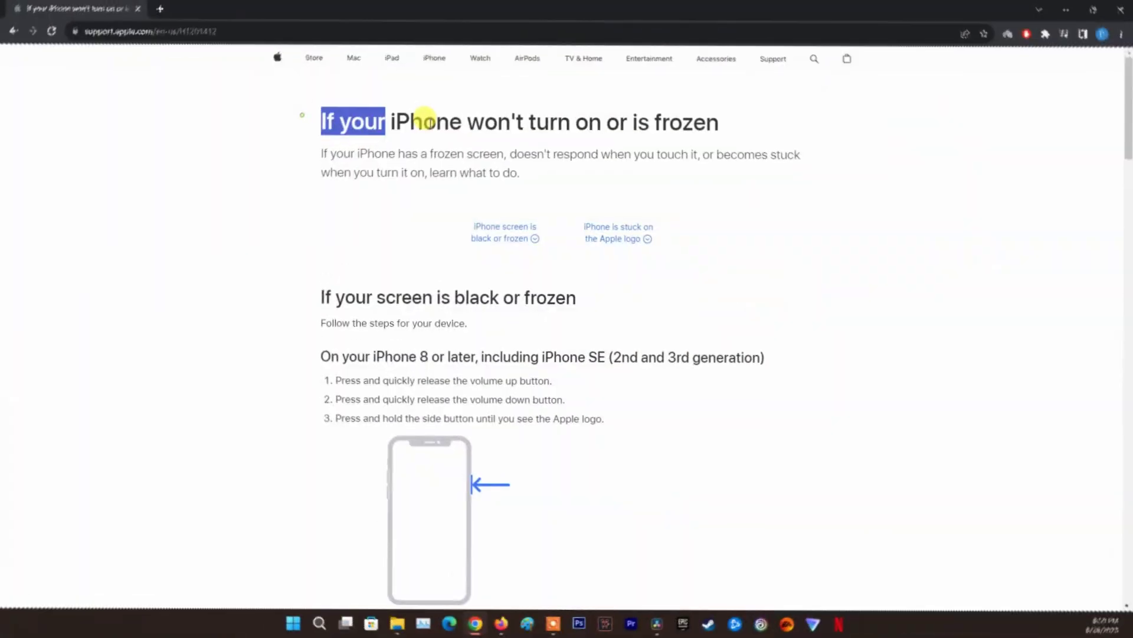
# Highlight the frozen-iPhone article's heading, then clear the highlight on recovery-mode step 5.
pyautogui.moveTo(423, 120); pyautogui.dragTo(732, 133)
pyautogui.scroll(-1, 446, 337)
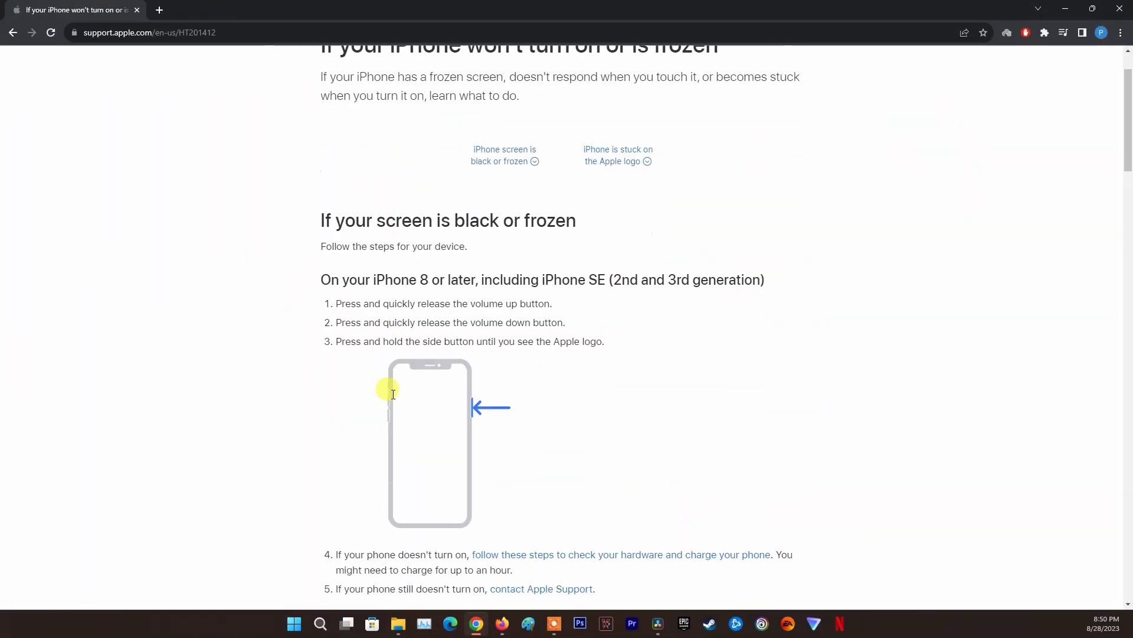
pyautogui.scroll(-1, 387, 387)
pyautogui.scroll(-2, 557, 257)
pyautogui.scroll(-2, 465, 385)
pyautogui.scroll(-2, 458, 387)
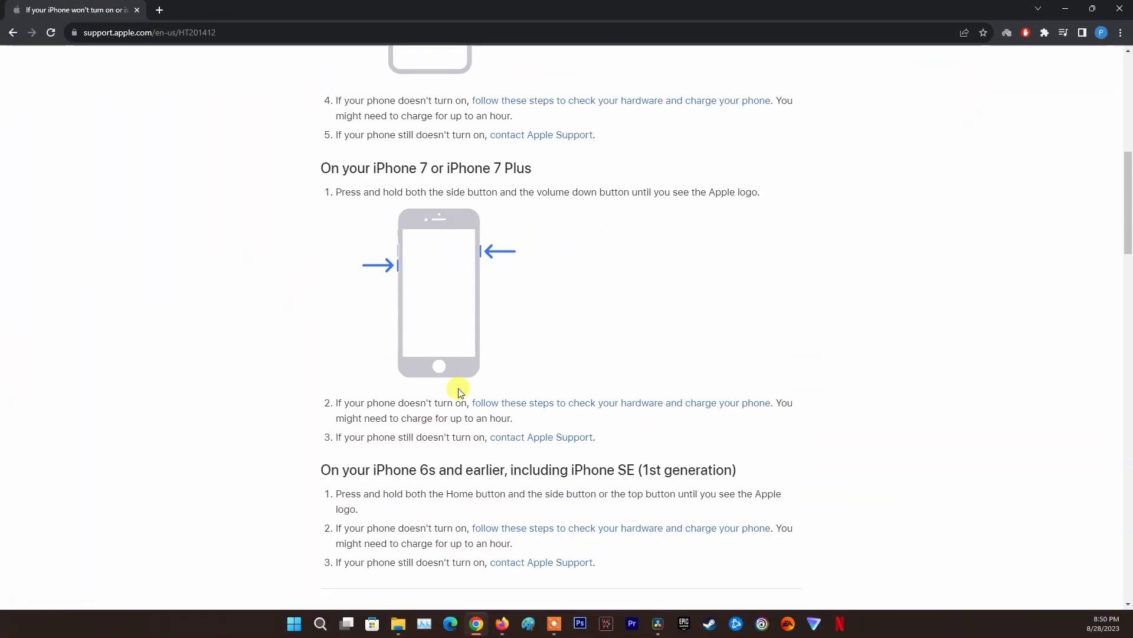
pyautogui.scroll(-2, 458, 388)
pyautogui.scroll(-2, 458, 387)
pyautogui.scroll(-3, 457, 388)
pyautogui.scroll(-3, 458, 388)
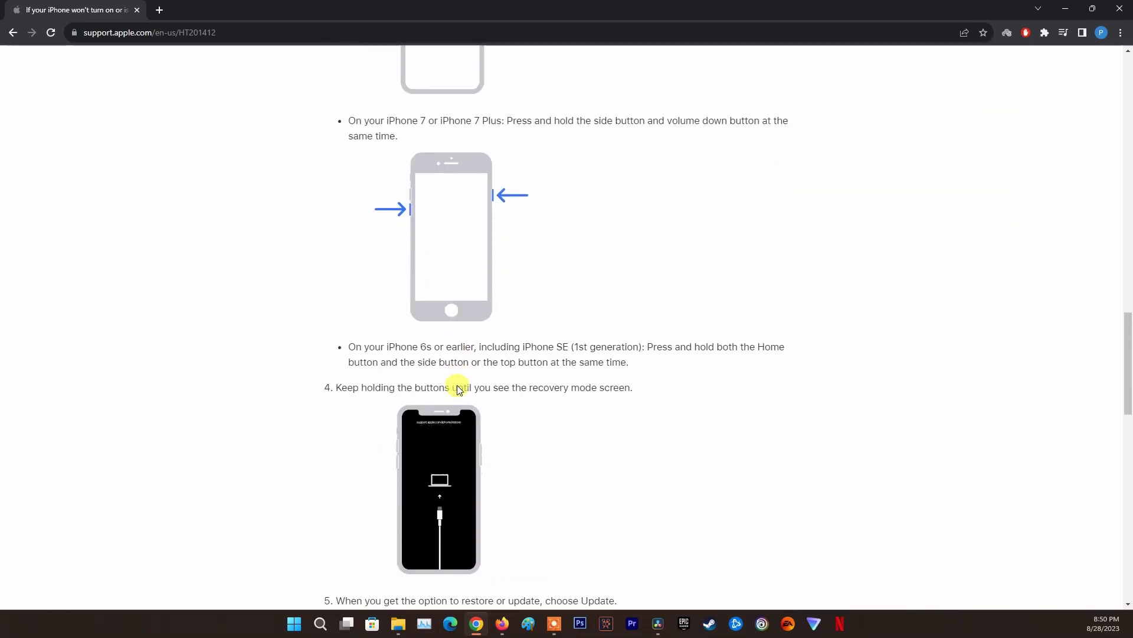
pyautogui.scroll(-3, 458, 388)
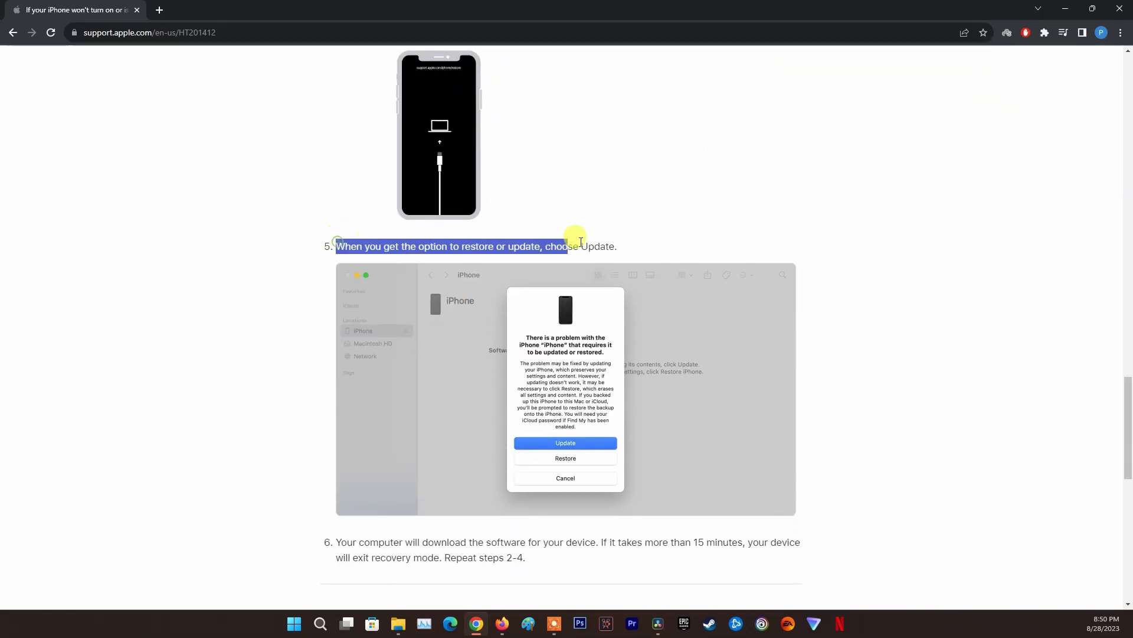
pyautogui.click(637, 242)
pyautogui.scroll(-2, 538, 379)
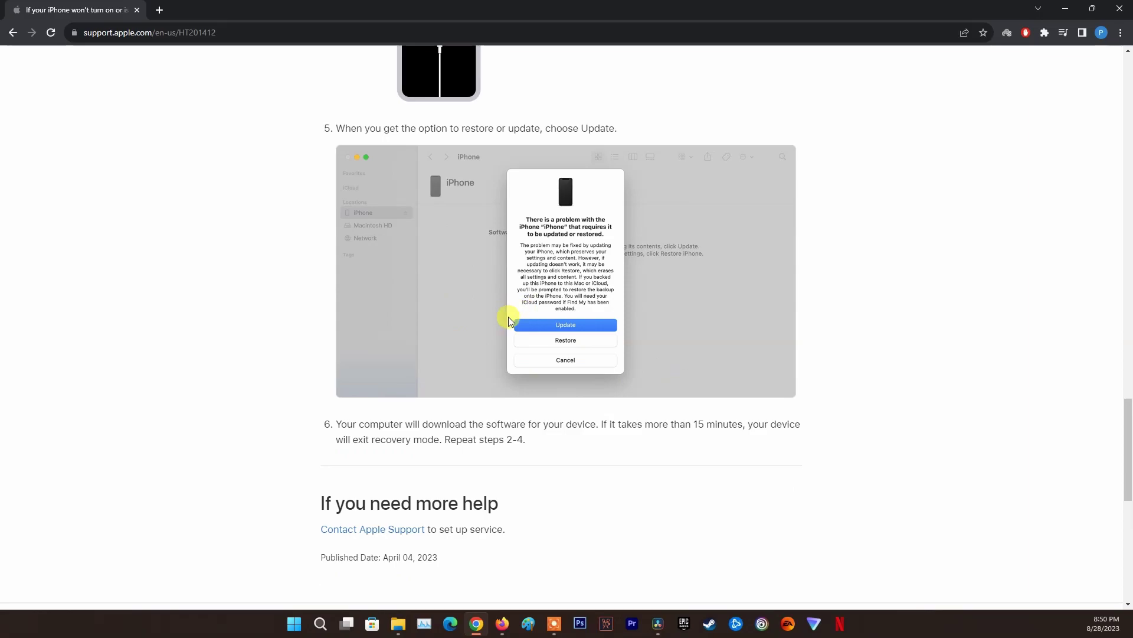